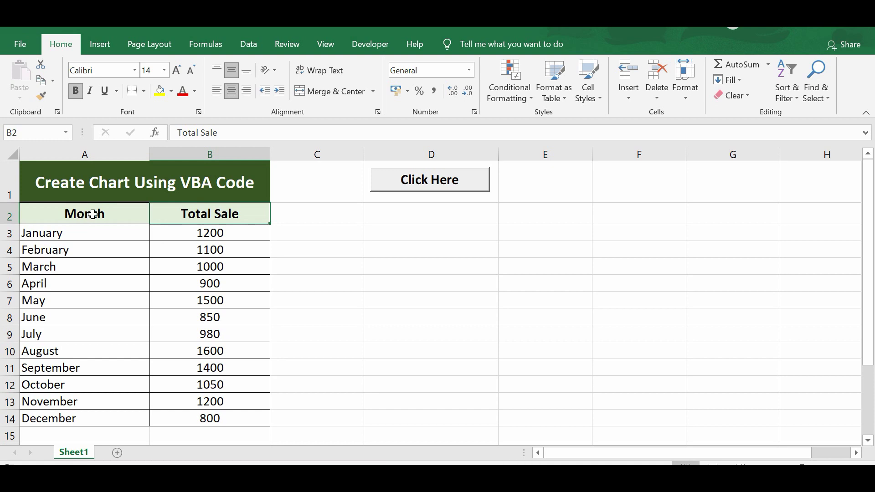
# Step: Highlight the month names, the Total Sale figures, and the whole A2:B14 data range
pyautogui.moveTo(93, 214); pyautogui.dragTo(84, 409)
pyautogui.click(203, 214)
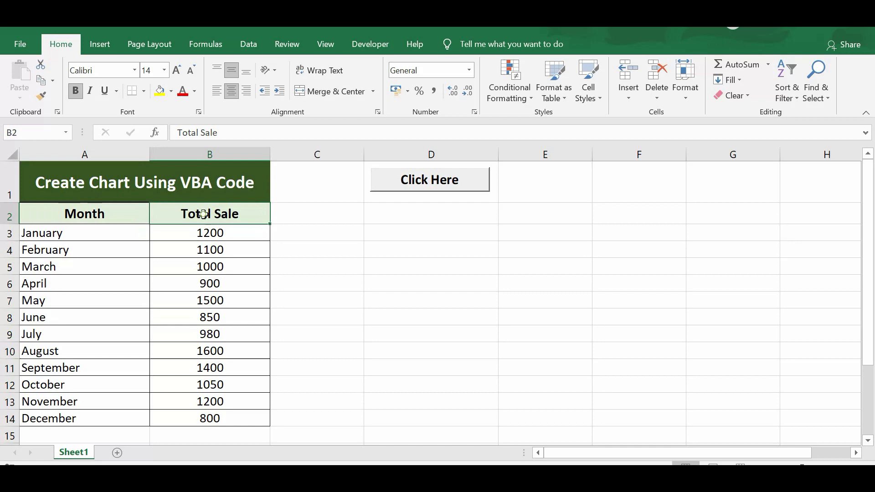
pyautogui.moveTo(203, 214); pyautogui.dragTo(203, 416)
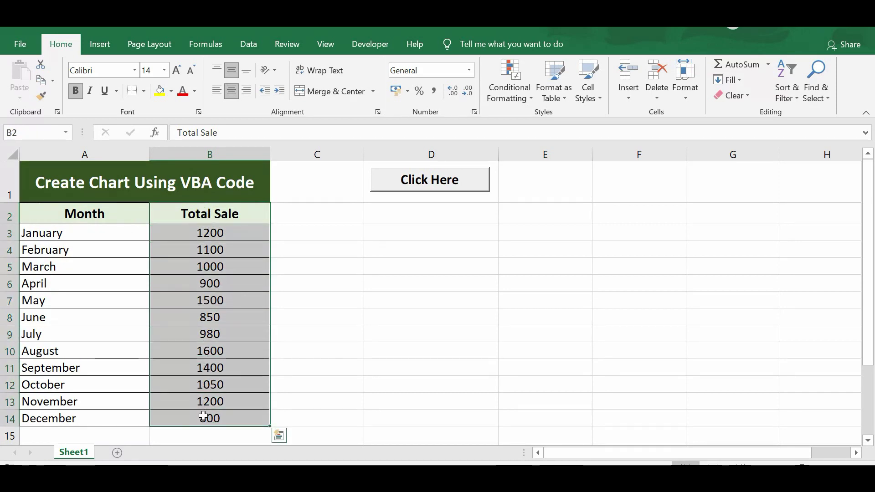
pyautogui.moveTo(101, 213); pyautogui.dragTo(206, 413)
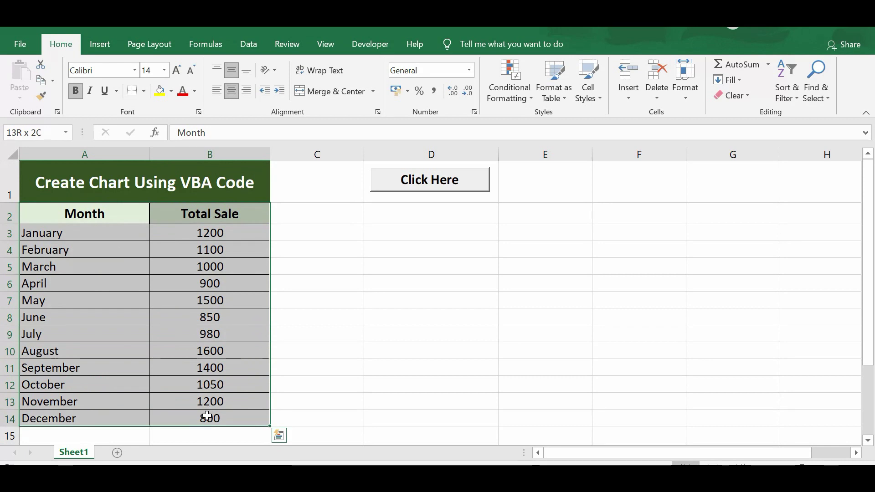
pyautogui.click(199, 214)
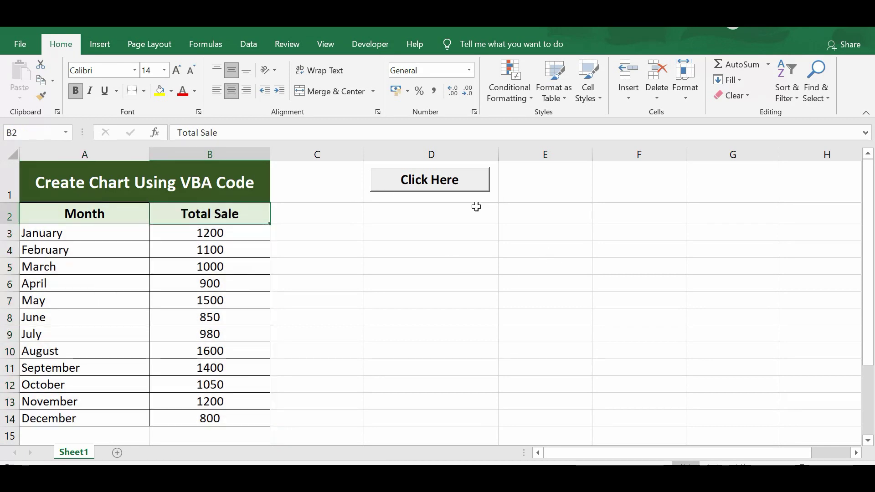
# Step: Run the Click Here macro to build the Total Sale chart and nudge it slightly upward
pyautogui.click(438, 186)
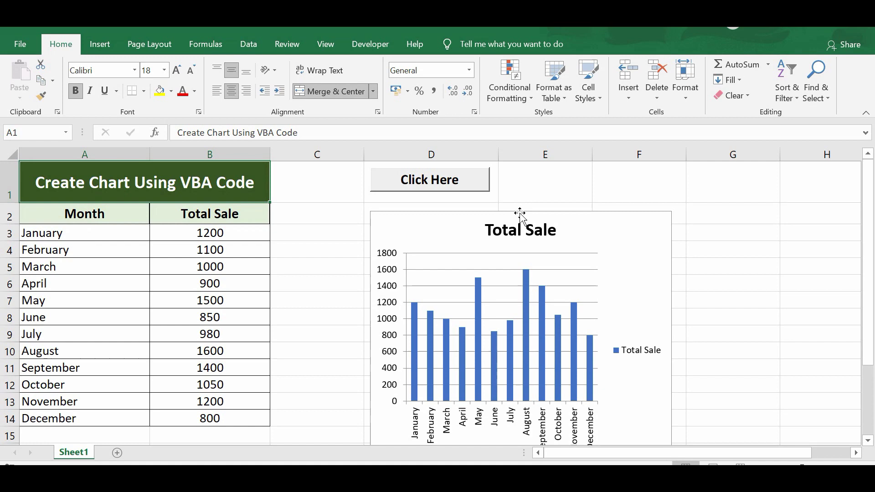
pyautogui.click(520, 211)
pyautogui.moveTo(519, 209); pyautogui.dragTo(519, 203)
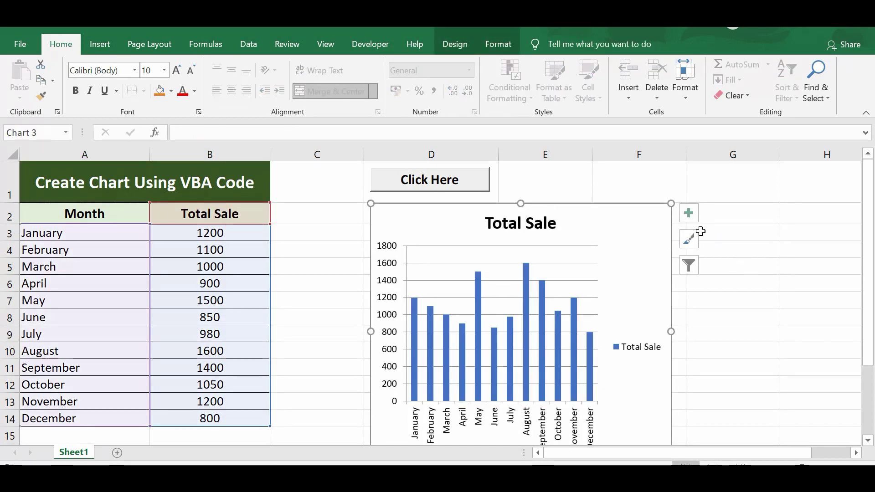
pyautogui.click(752, 192)
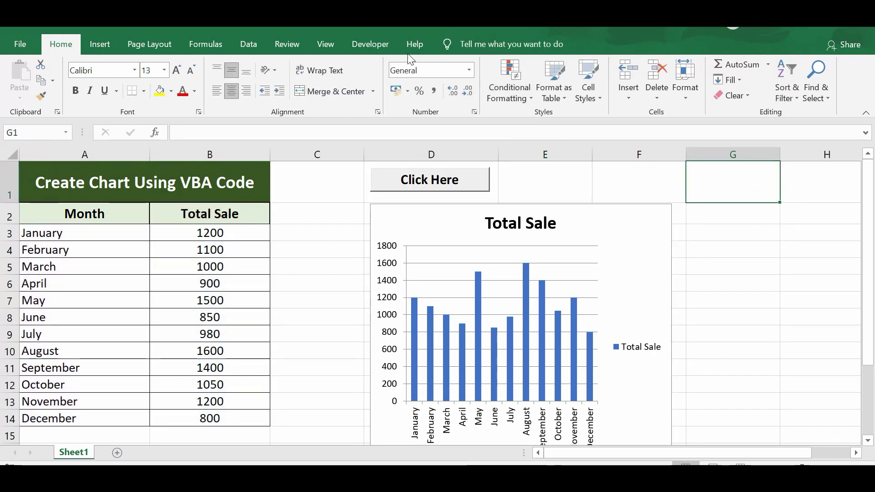
# Step: Turn on Design Mode from the Developer tab
pyautogui.click(370, 45)
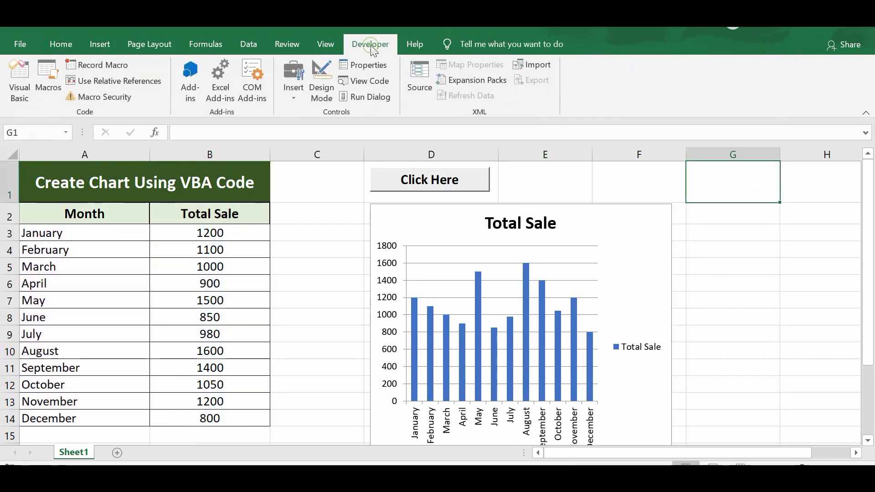
pyautogui.click(313, 98)
pyautogui.click(313, 104)
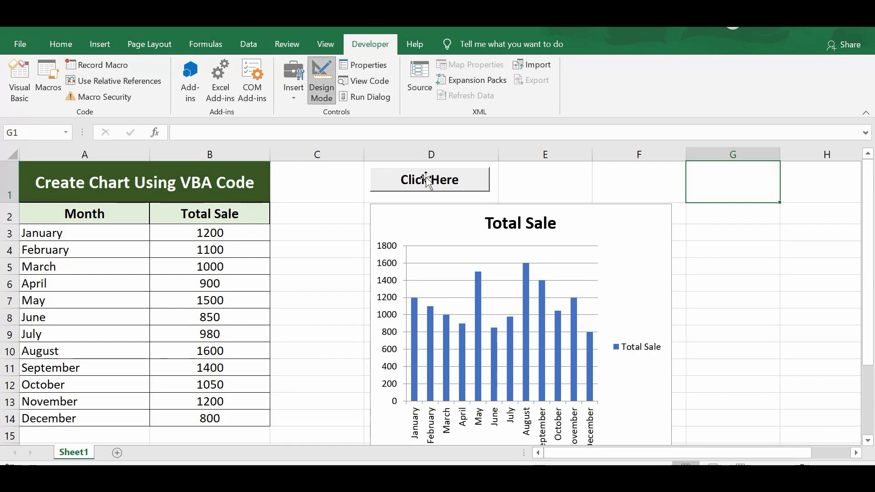
# Step: Open the Click Here button's click macro in the VBA editor and highlight its body
pyautogui.doubleClick(426, 180)
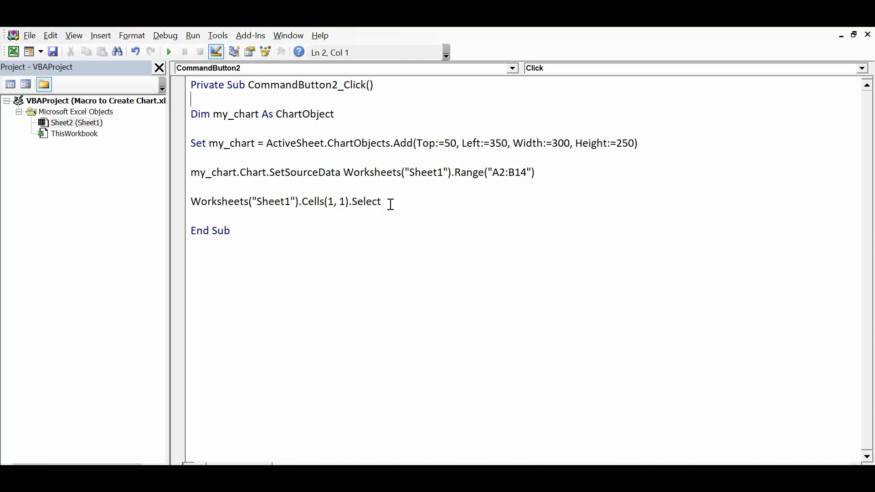
pyautogui.moveTo(390, 203); pyautogui.dragTo(185, 112)
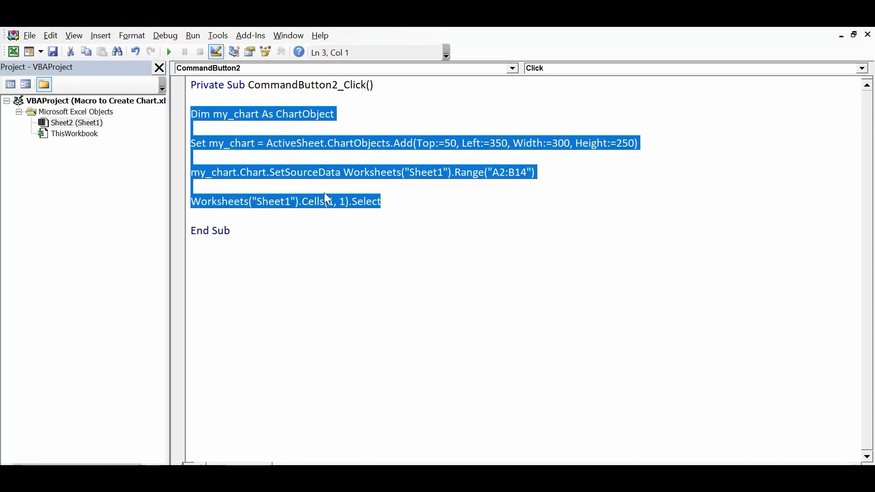
pyautogui.click(396, 205)
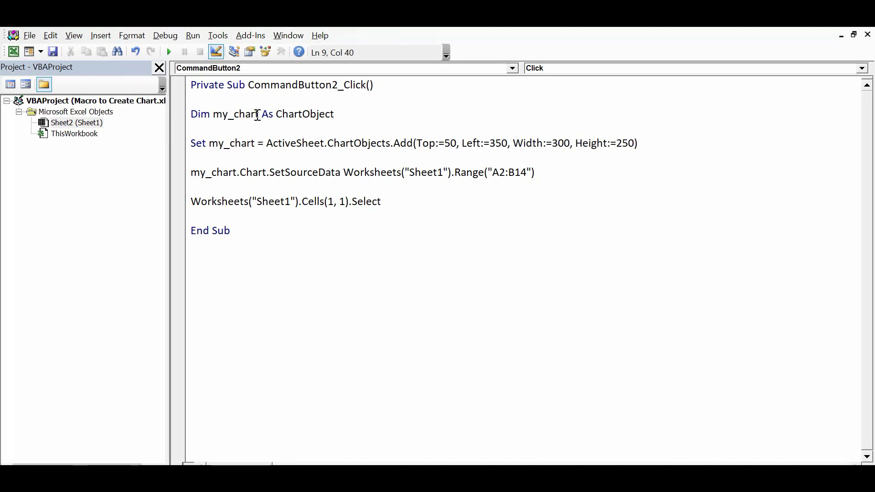
# Step: Highlight the my_chart variable, the ChartObject type, and ChartObjects on the Set line
pyautogui.moveTo(257, 115); pyautogui.dragTo(214, 114)
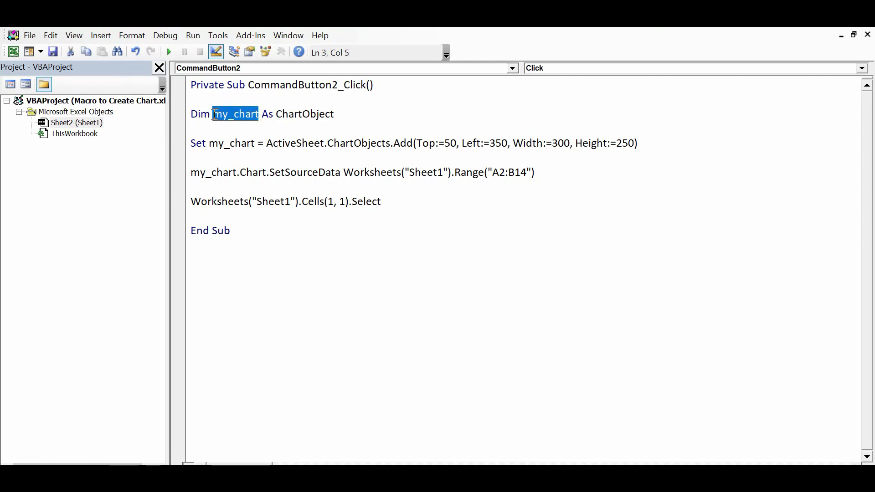
pyautogui.moveTo(335, 113); pyautogui.dragTo(271, 114)
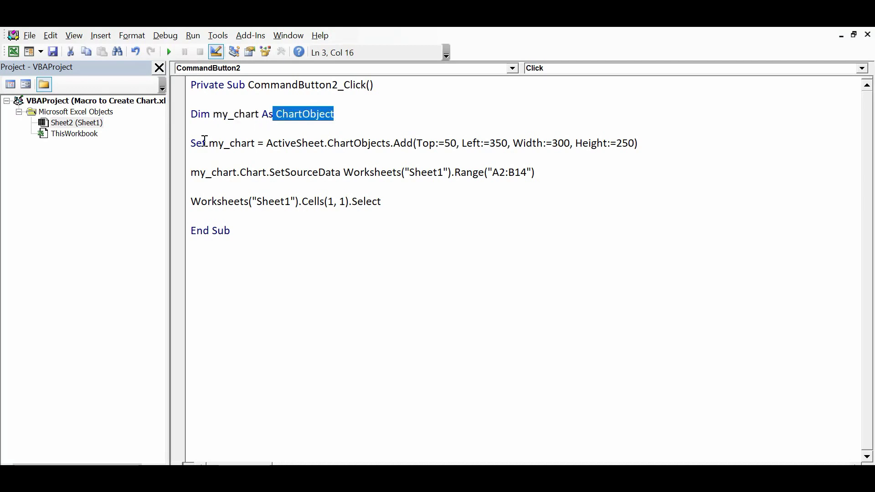
pyautogui.click(193, 143)
pyautogui.moveTo(213, 145); pyautogui.dragTo(326, 144)
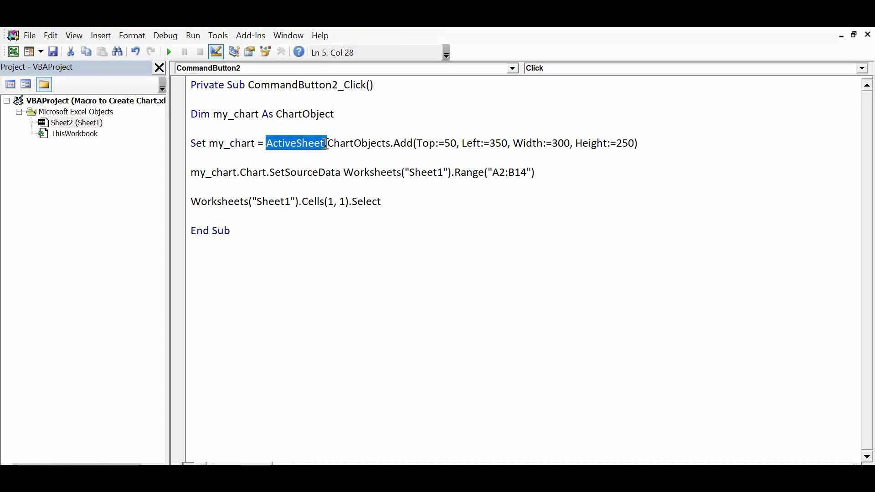
pyautogui.click(359, 156)
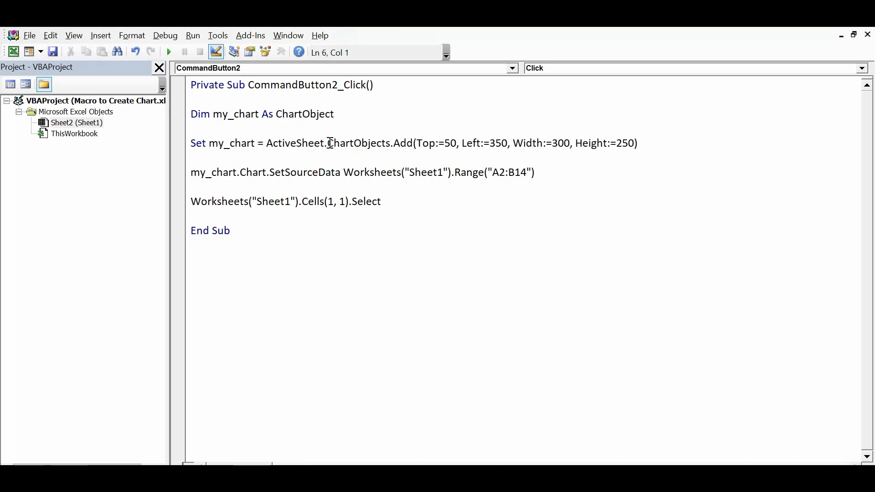
pyautogui.moveTo(330, 143); pyautogui.dragTo(387, 144)
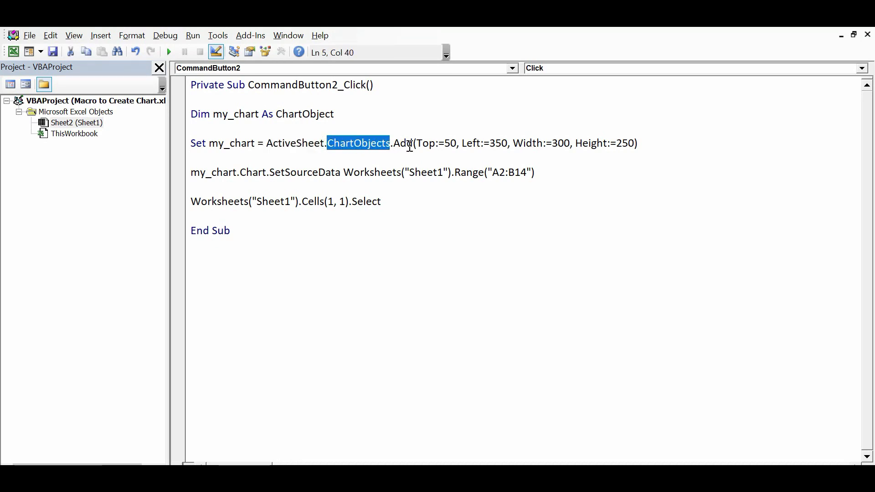
pyautogui.click(409, 145)
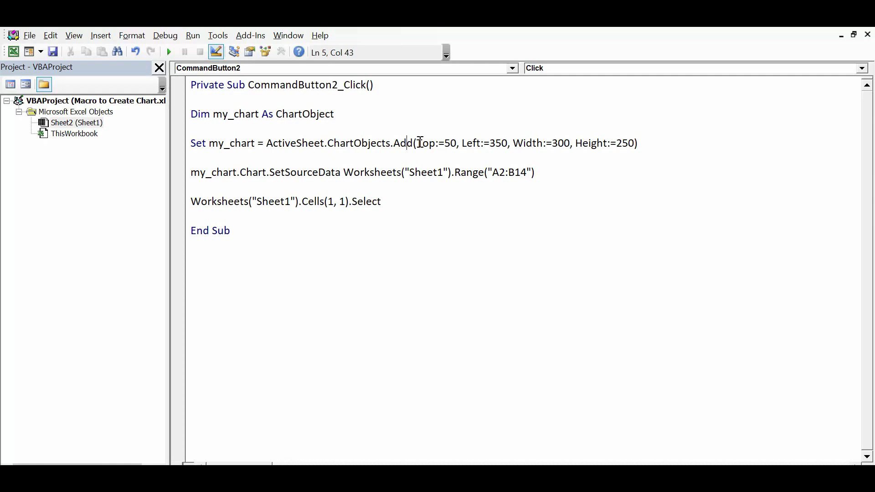
# Step: Highlight the chart's Top, Width and Height arguments in the ChartObjects.Add line
pyautogui.moveTo(416, 143); pyautogui.dragTo(507, 144)
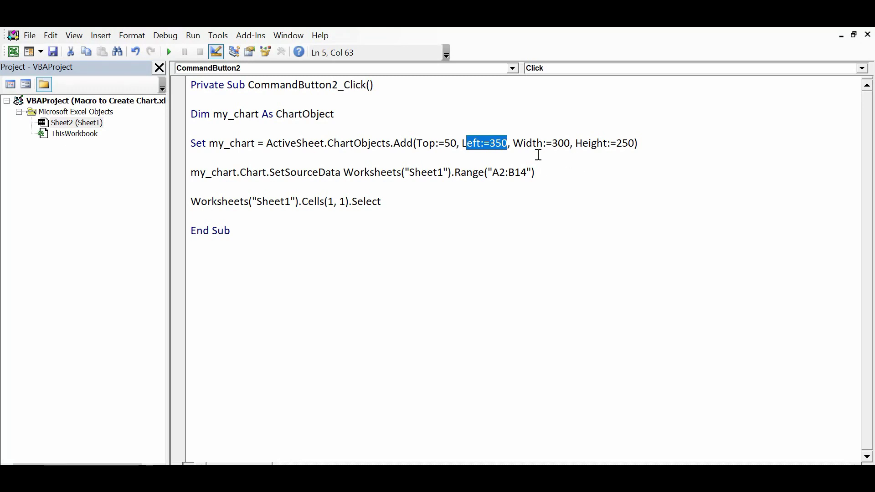
pyautogui.moveTo(514, 144)
pyautogui.mouseDown()
pyautogui.moveTo(637, 144)
pyautogui.moveTo(421, 142)
pyautogui.mouseUp()
pyautogui.click(637, 159)
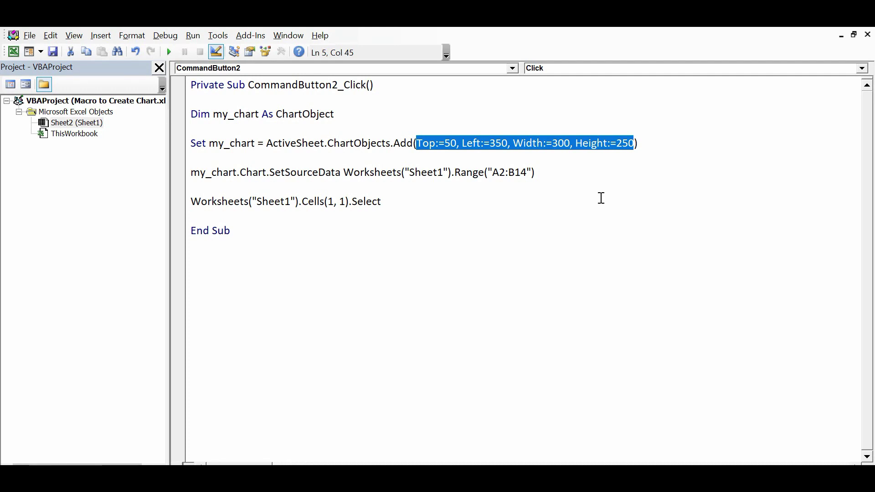
pyautogui.click(594, 187)
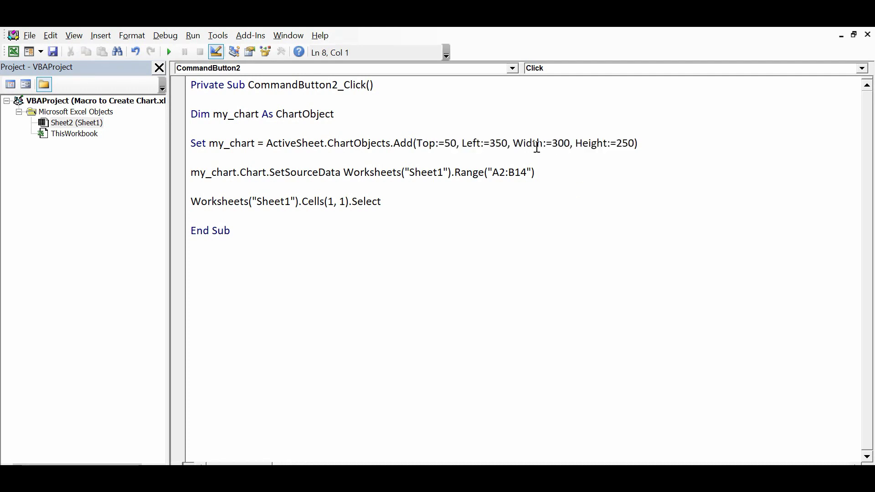
# Step: Highlight the width 300, height 250, top 50 and left 350 values, then return to Excel
pyautogui.moveTo(573, 144); pyautogui.dragTo(552, 144)
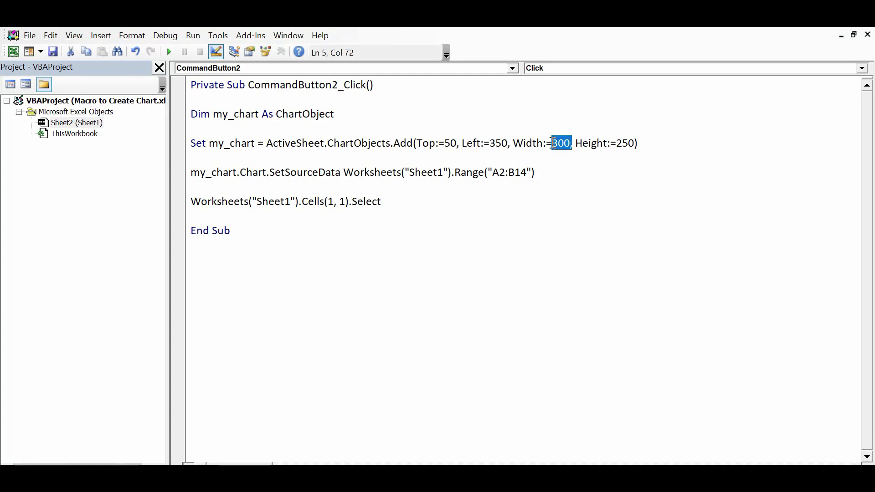
pyautogui.moveTo(635, 143); pyautogui.dragTo(617, 144)
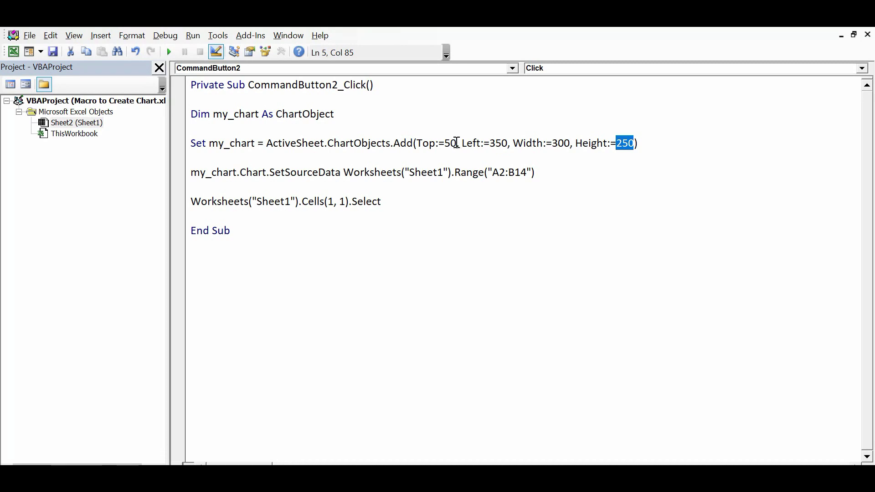
pyautogui.moveTo(457, 143); pyautogui.dragTo(446, 144)
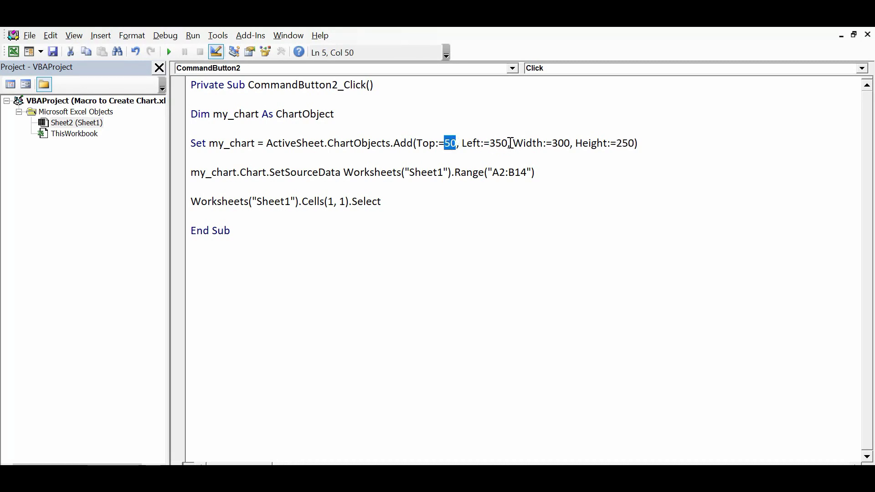
pyautogui.moveTo(511, 143); pyautogui.dragTo(496, 143)
pyautogui.click(477, 242)
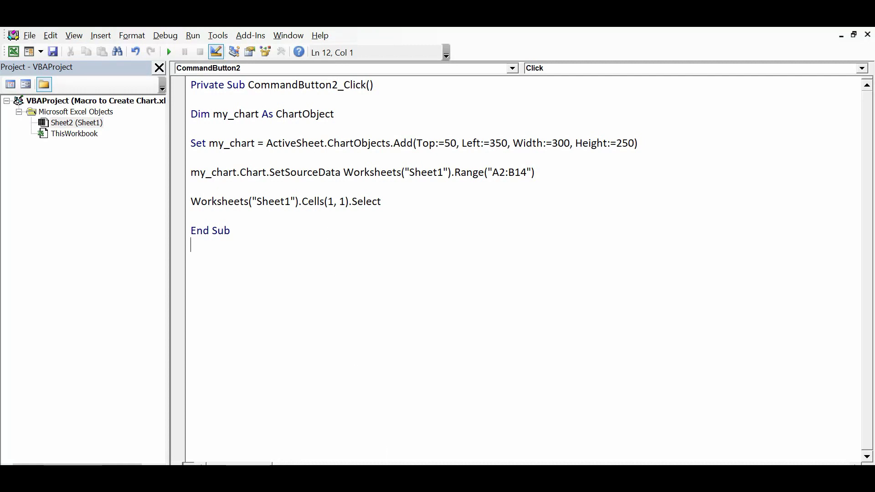
pyautogui.click(358, 456)
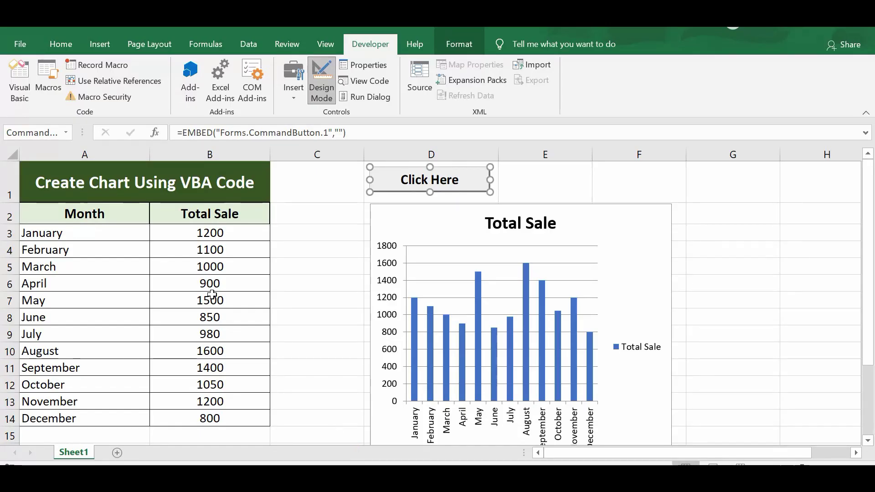
# Step: Show the chart's A2:B14 source data on the sheet, then return to the VBA editor
pyautogui.moveTo(73, 212)
pyautogui.mouseDown()
pyautogui.moveTo(153, 315)
pyautogui.moveTo(199, 415)
pyautogui.mouseUp()
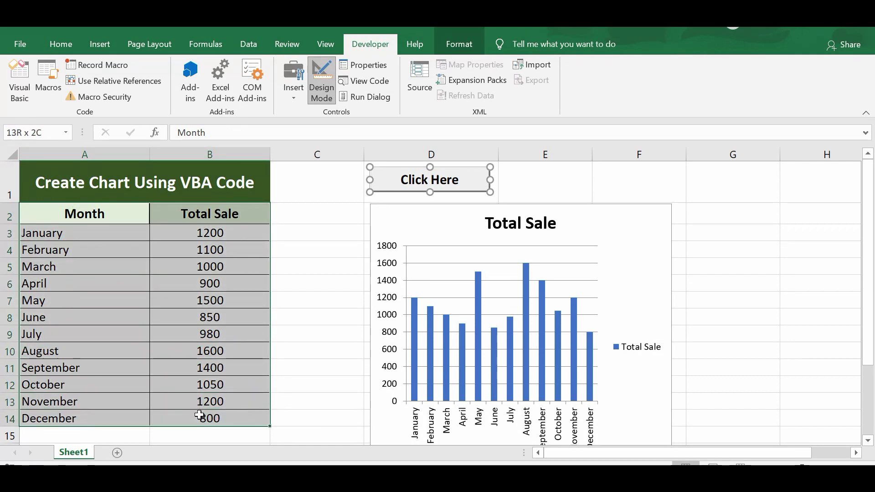
pyautogui.click(289, 363)
pyautogui.click(459, 451)
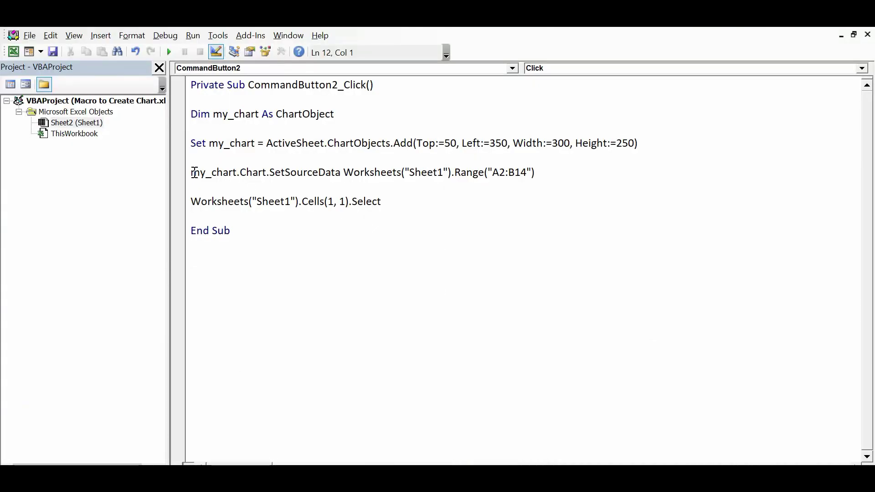
pyautogui.moveTo(194, 173); pyautogui.dragTo(485, 175)
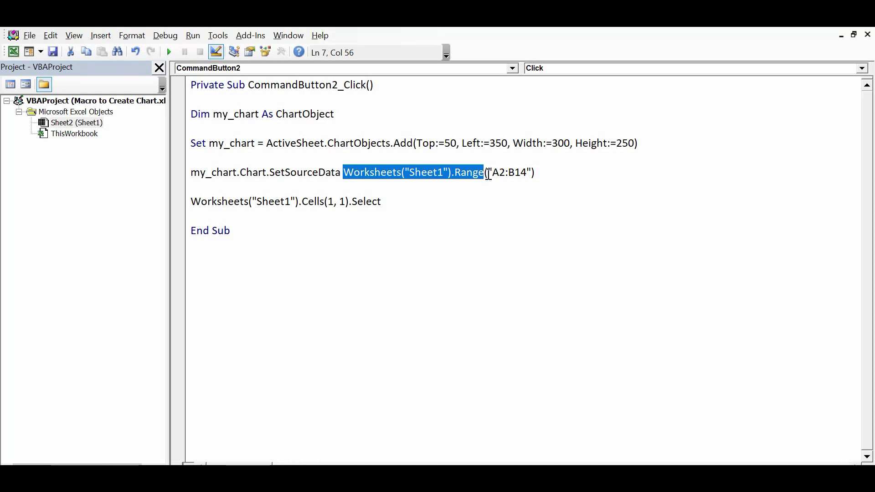
pyautogui.moveTo(490, 173); pyautogui.dragTo(532, 172)
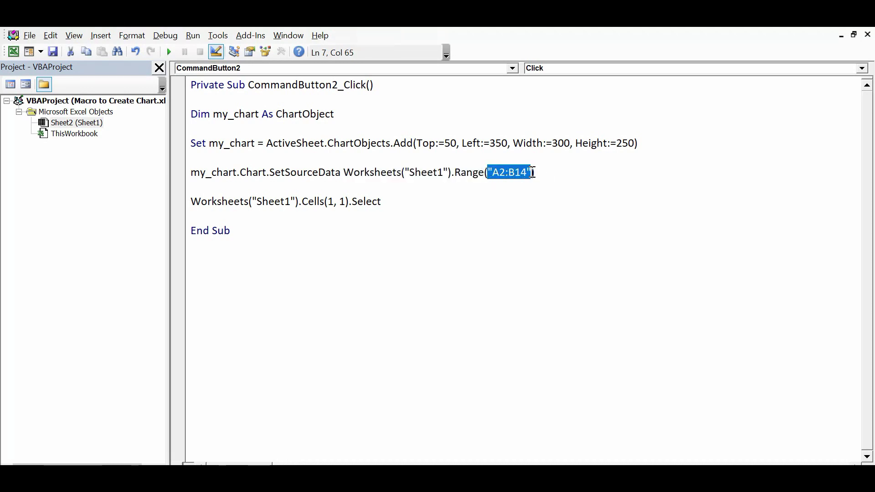
pyautogui.click(543, 172)
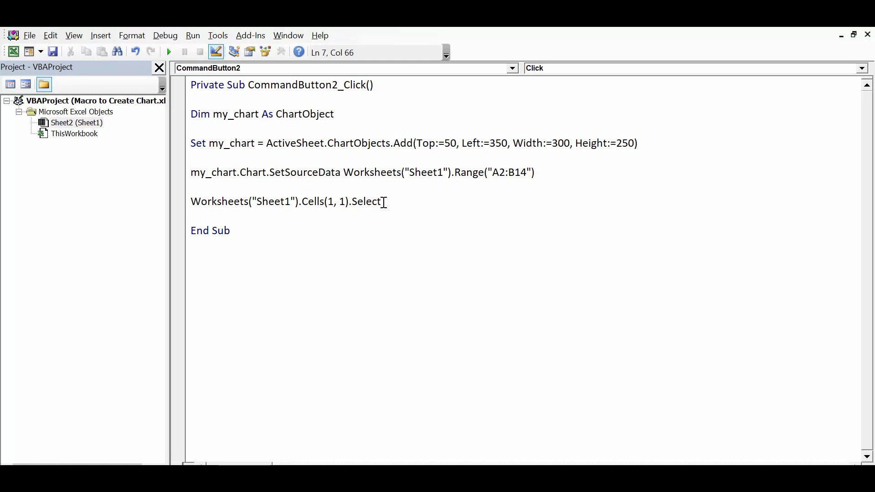
pyautogui.moveTo(384, 203); pyautogui.dragTo(193, 202)
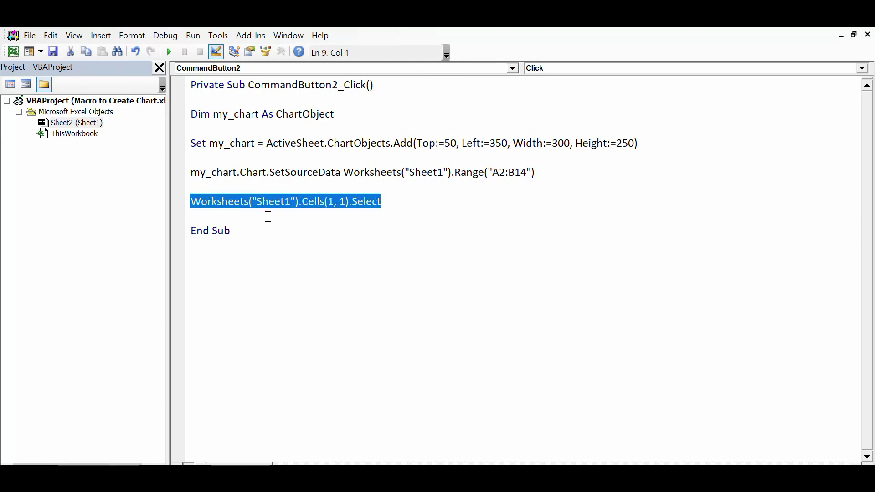
pyautogui.click(338, 203)
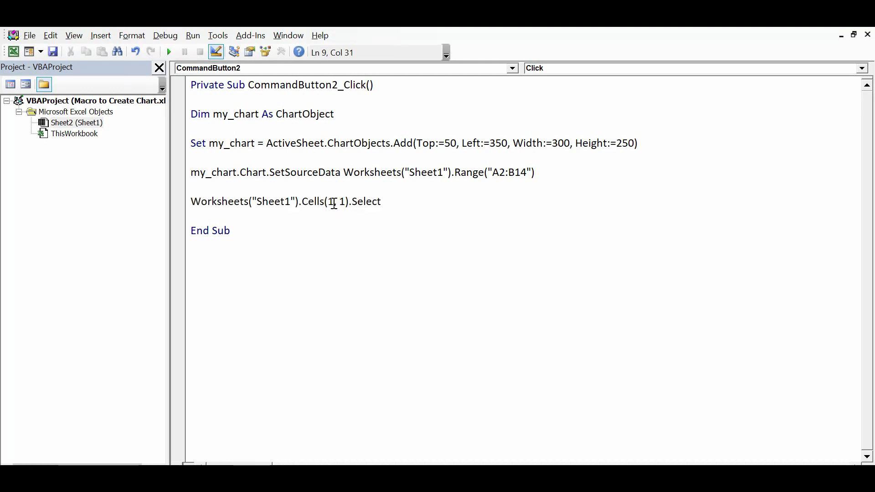
pyautogui.click(329, 203)
pyautogui.click(339, 203)
# Step: Bring the Excel sales sheet with its Total Sale chart back to the front
pyautogui.click(279, 426)
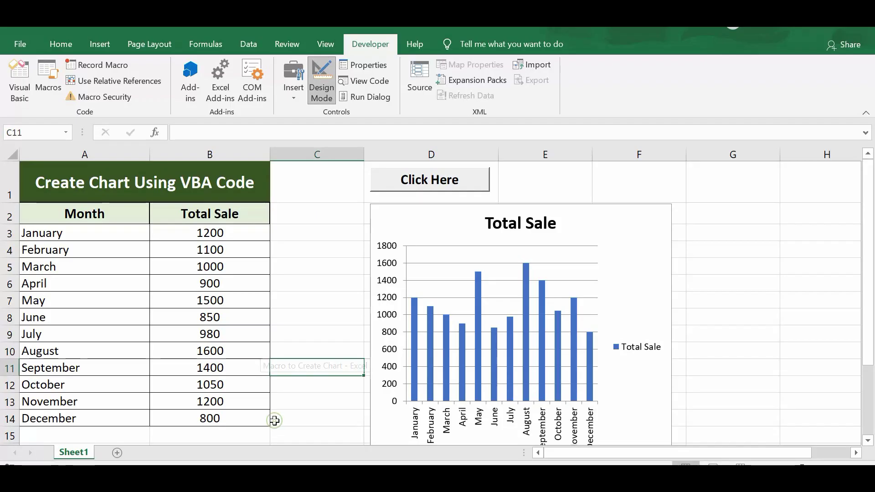